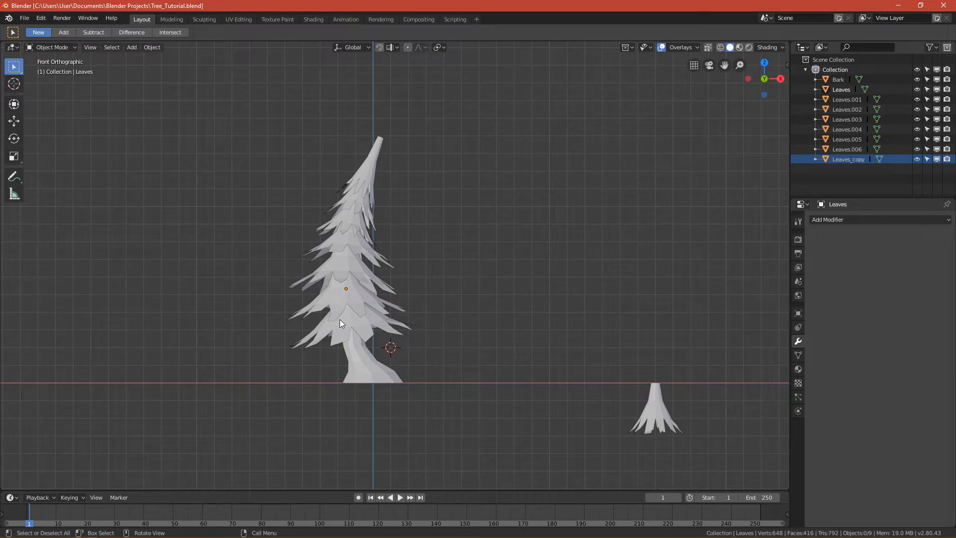
Enable Emulate 3 Button Mouse in the input preferences and close the preferences.
key("alt")
left_click(44, 19)
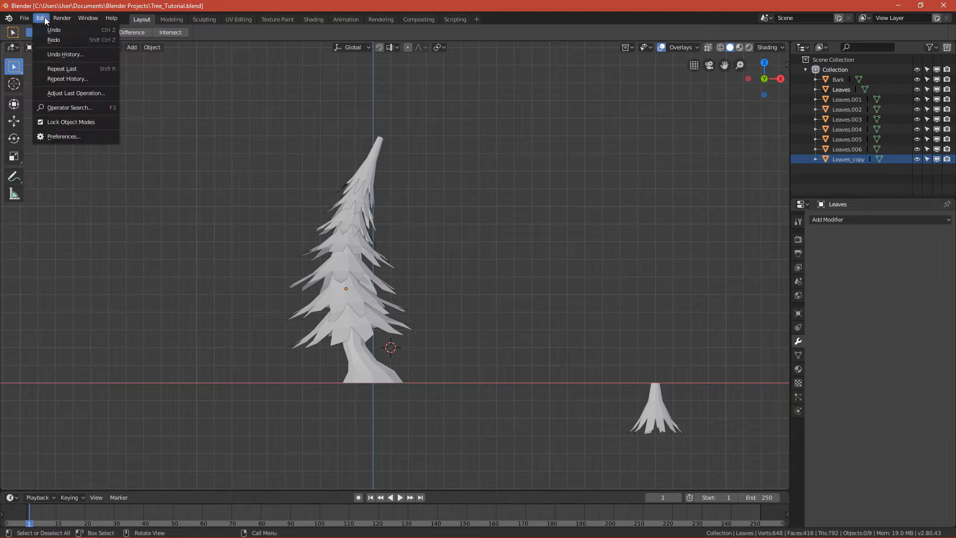
left_click(84, 138)
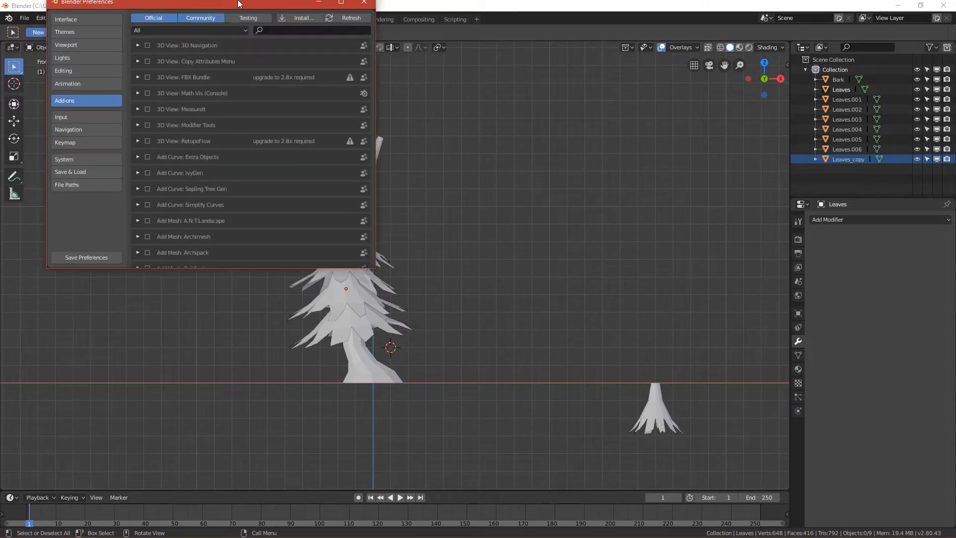
left_click(98, 119)
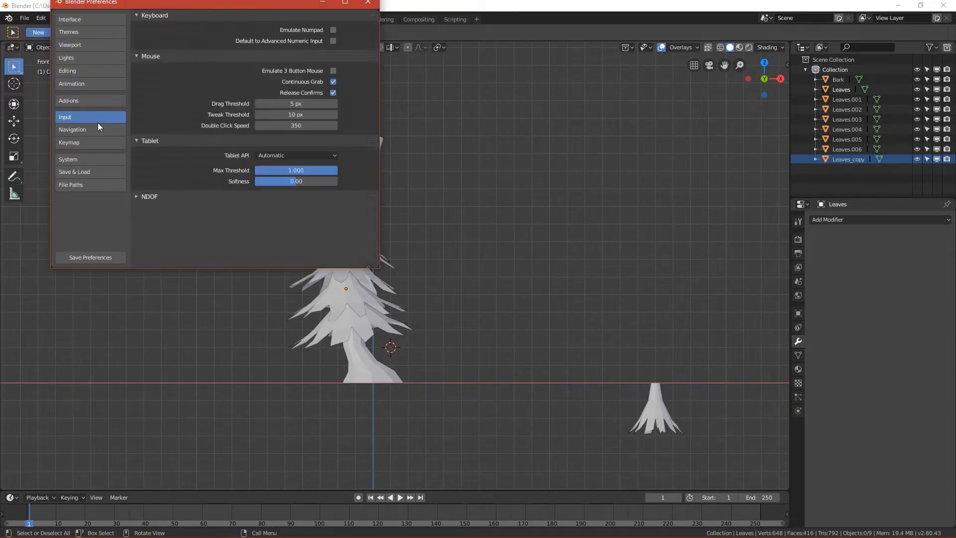
left_click(333, 73)
left_click(369, 4)
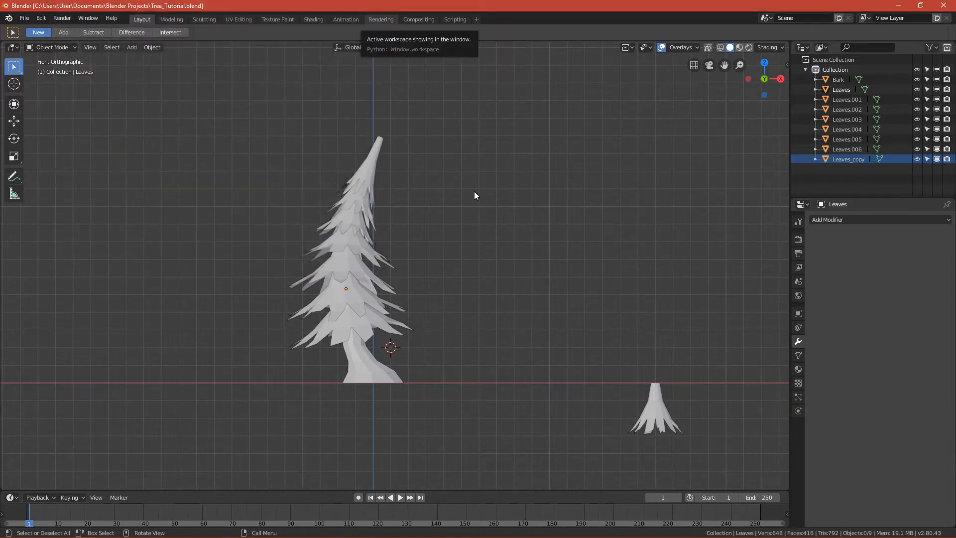
Isolate the Leaves.001 layer, second from the bottom of the tree, by hiding all other objects.
left_click_drag(380, 344, 399, 299, "ctrl+alt")
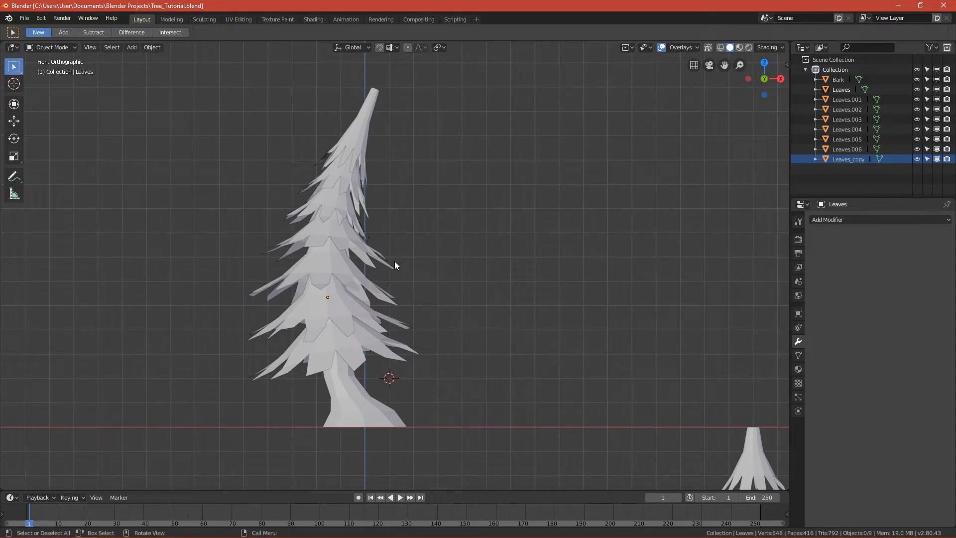
left_click_drag(390, 351, 393, 348, "alt+shift")
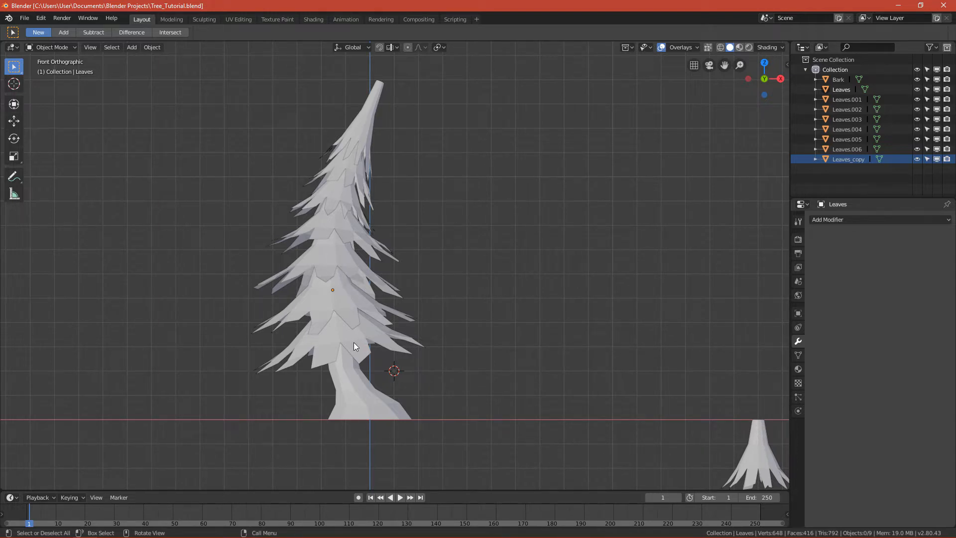
left_click(343, 298)
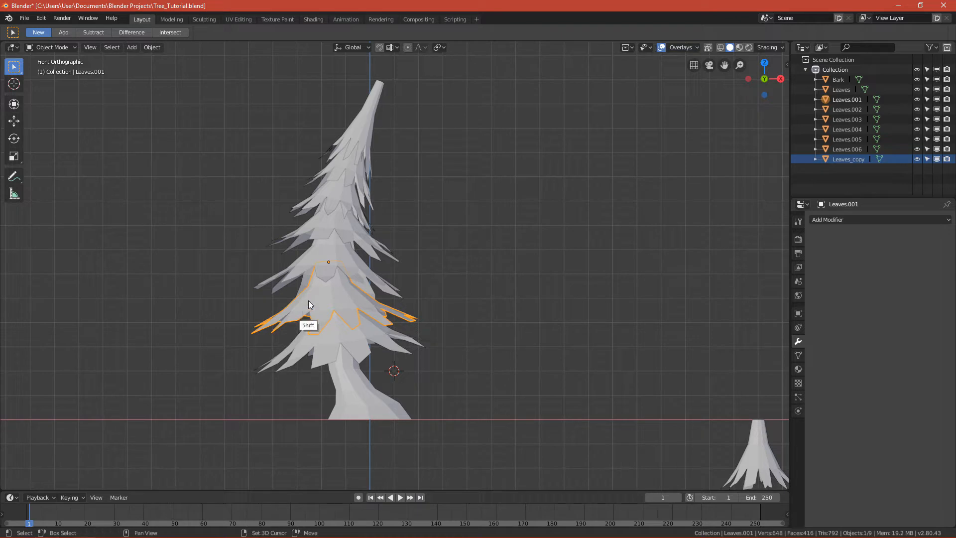
key("shift+h")
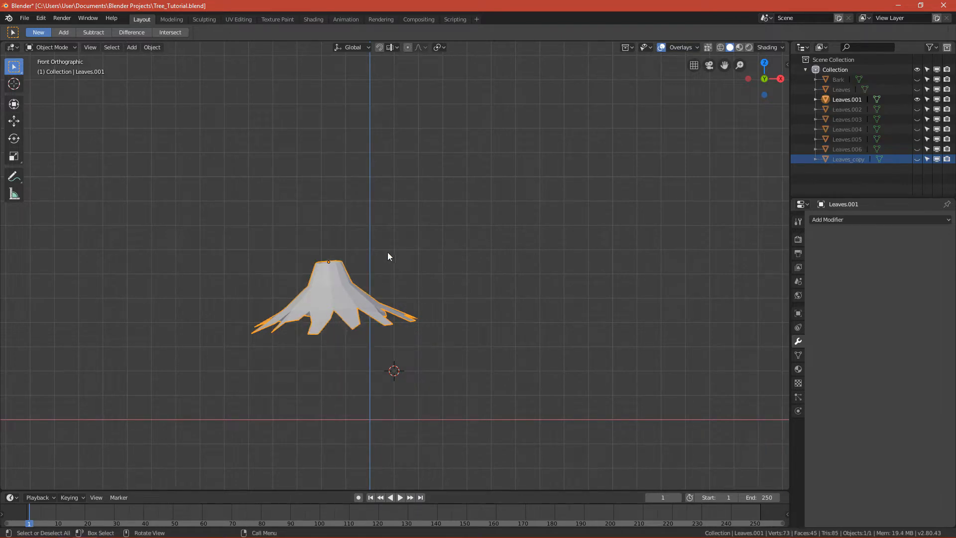
In the Texture Paint workspace, create a new blank image named Leaf_color with a dark green fill.
left_click(278, 19)
mouse_move(569, 153)
left_mouse_down("alt+shift")
mouse_move(587, 323)
mouse_move(604, 274)
mouse_move(603, 264)
mouse_move(591, 268)
mouse_move(630, 255)
mouse_move(640, 213)
mouse_move(620, 249)
mouse_move(628, 229)
left_mouse_up("alt+shift")
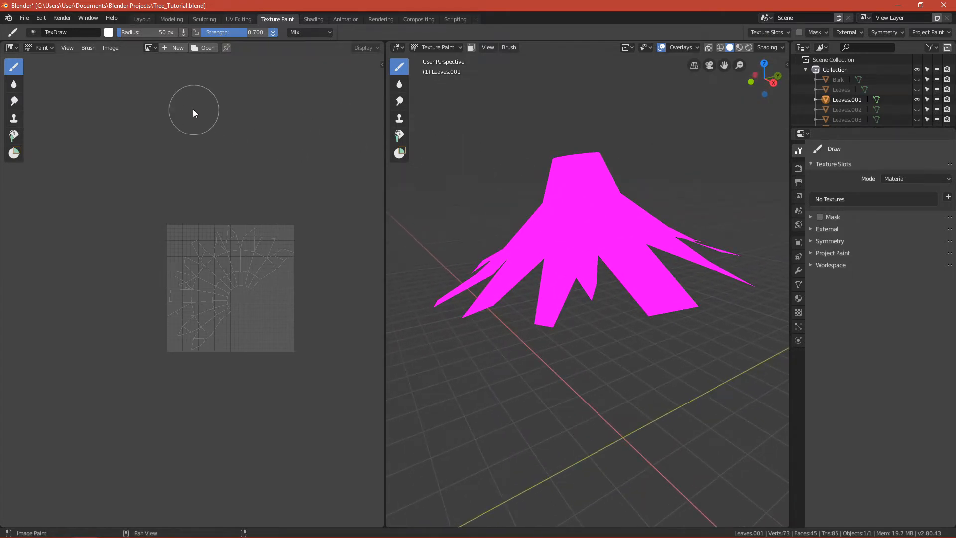
left_click(170, 48)
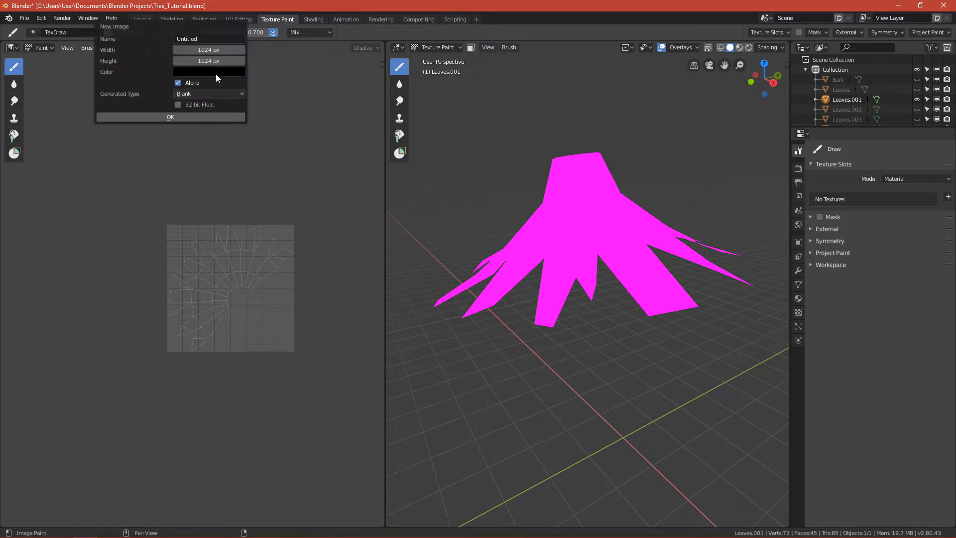
type("L")
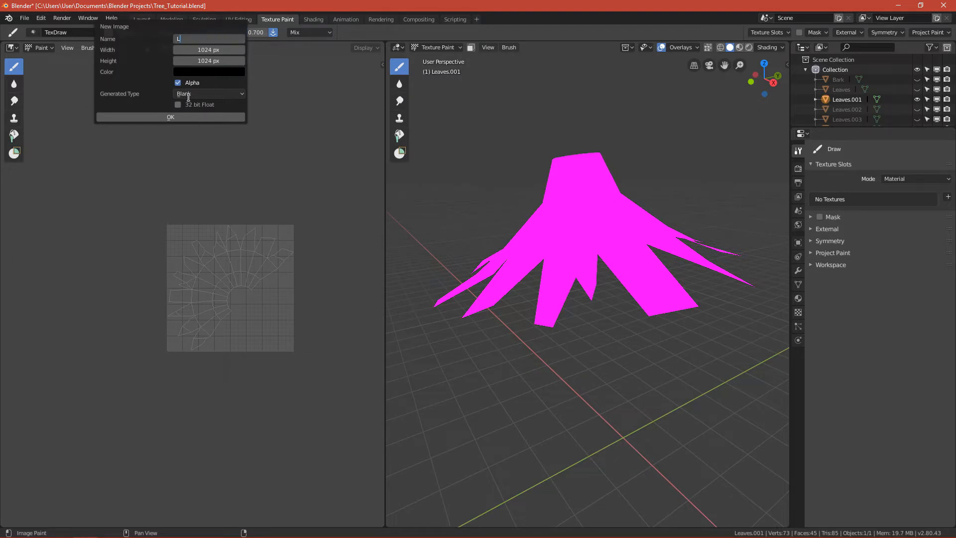
type("eaf_color")
key("Return")
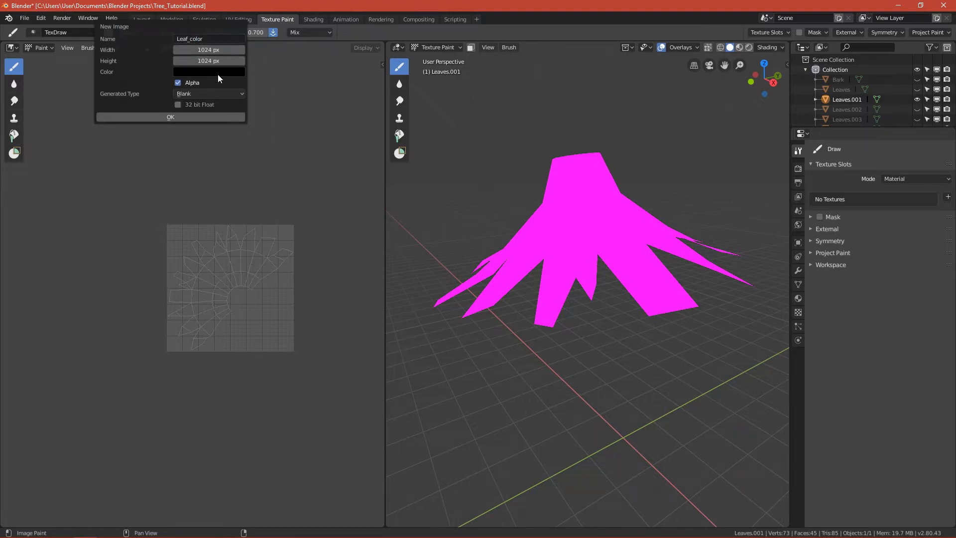
left_click(218, 72)
mouse_move(259, 144)
left_mouse_down()
mouse_move(260, 123)
mouse_move(197, 106)
left_mouse_up()
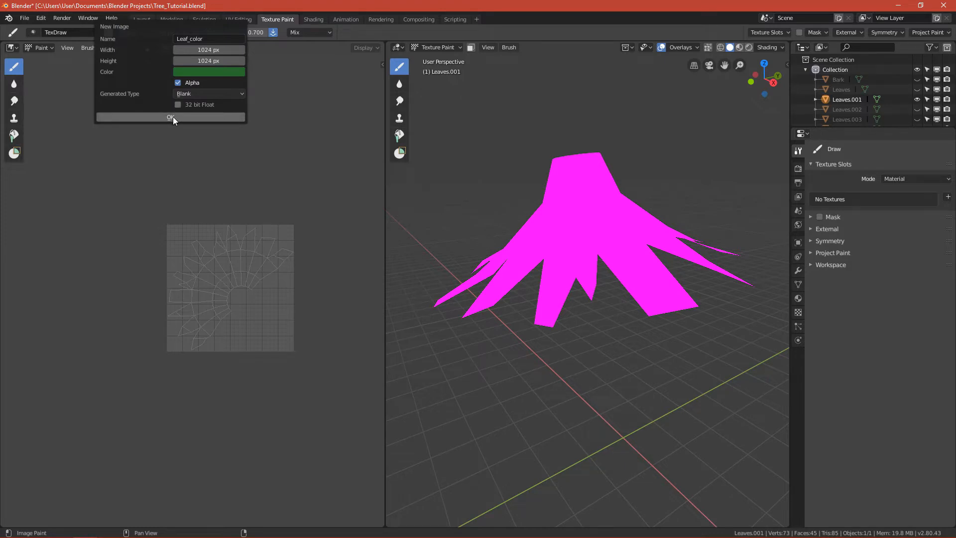
left_click(171, 117)
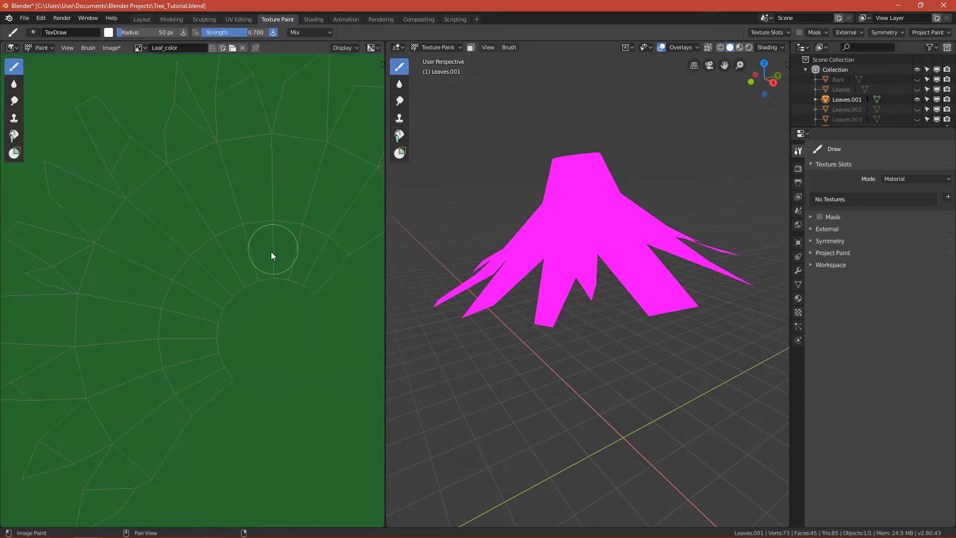
Add a new material to Leaves.001 and name it Leaf.
middle_click_drag(305, 220, 369, 322, "ctrl")
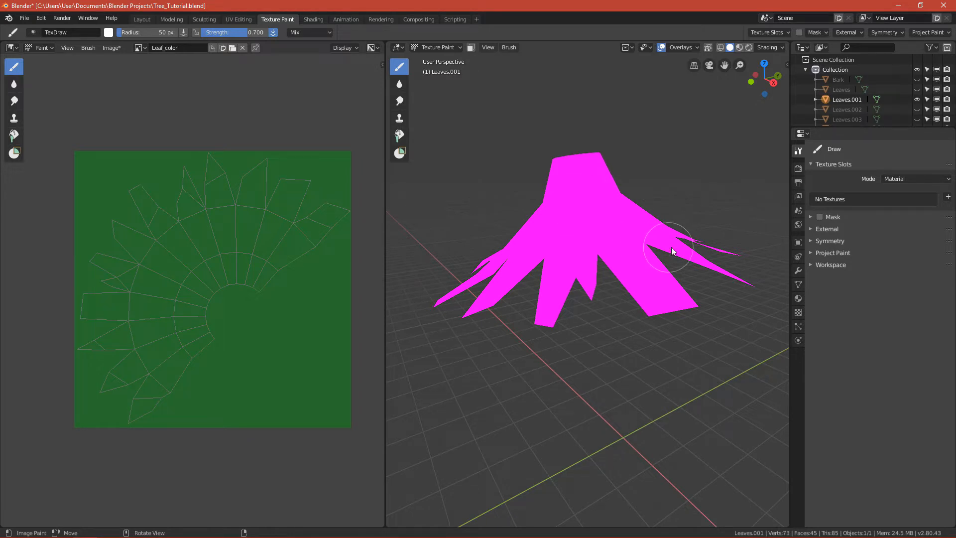
left_click(798, 300)
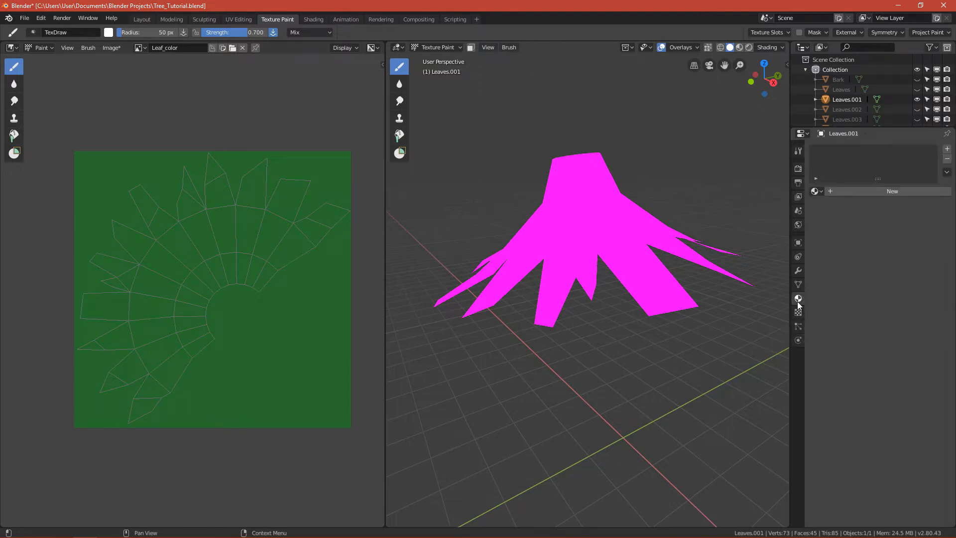
left_click(873, 192)
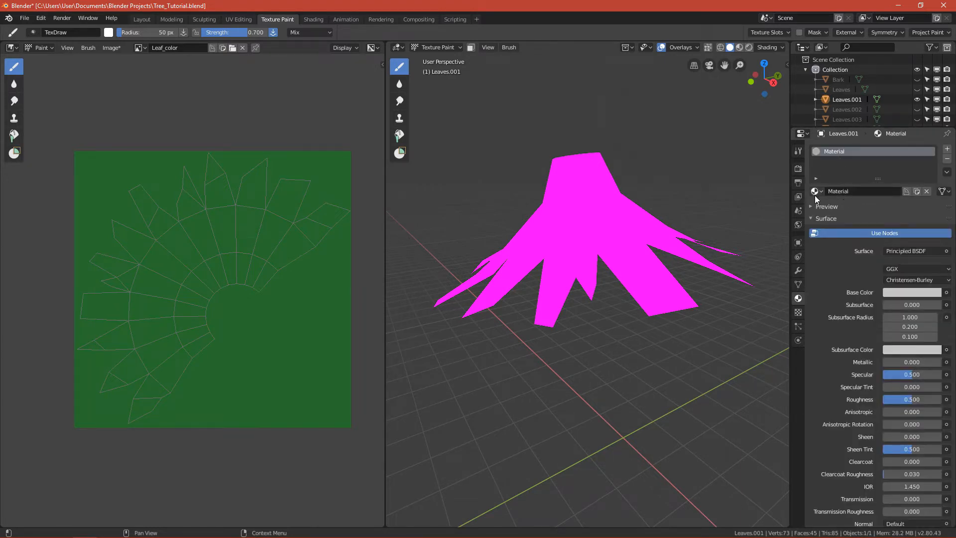
left_click(845, 192)
type("Leaf")
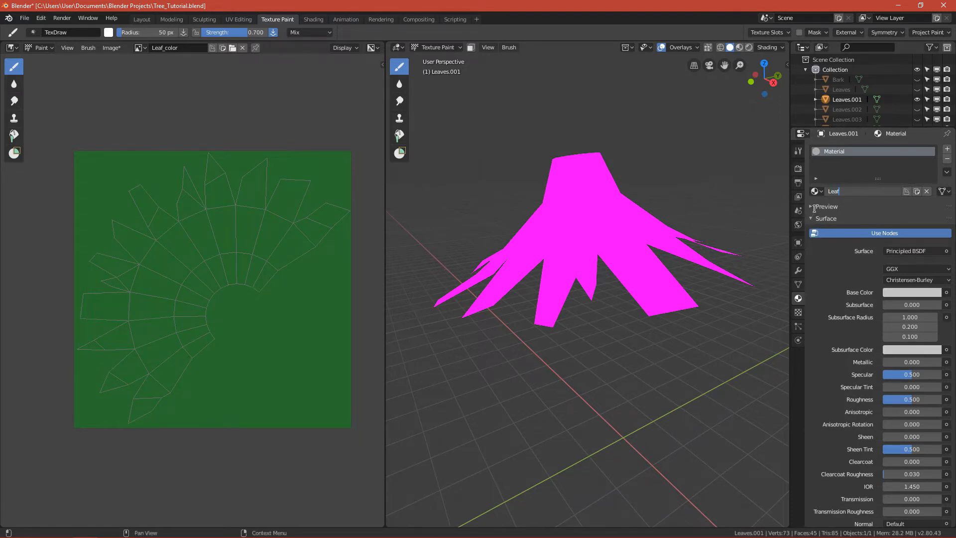
key("Return")
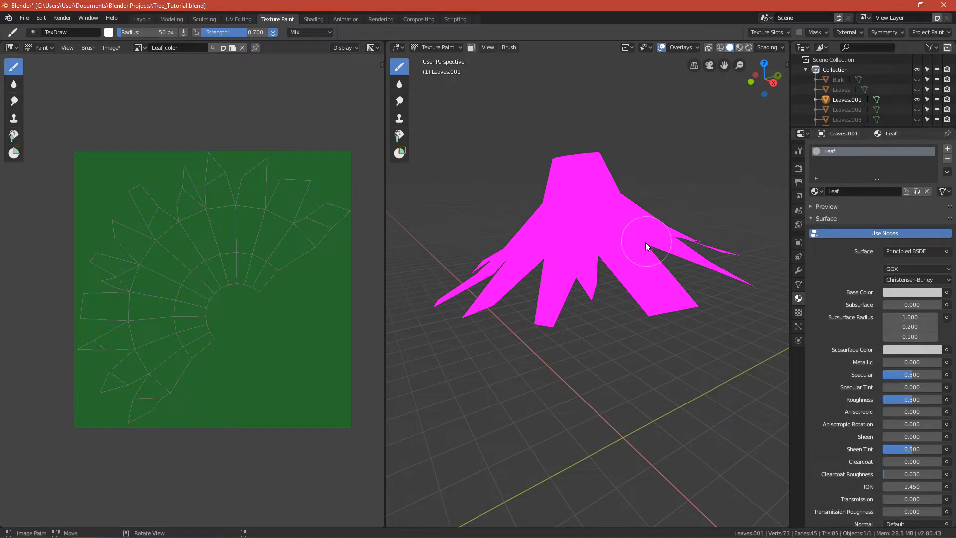
In the Shading workspace, add an Image Texture node beside the Leaf material's Principled BSDF node.
middle_click_drag(621, 252, 619, 290, "alt")
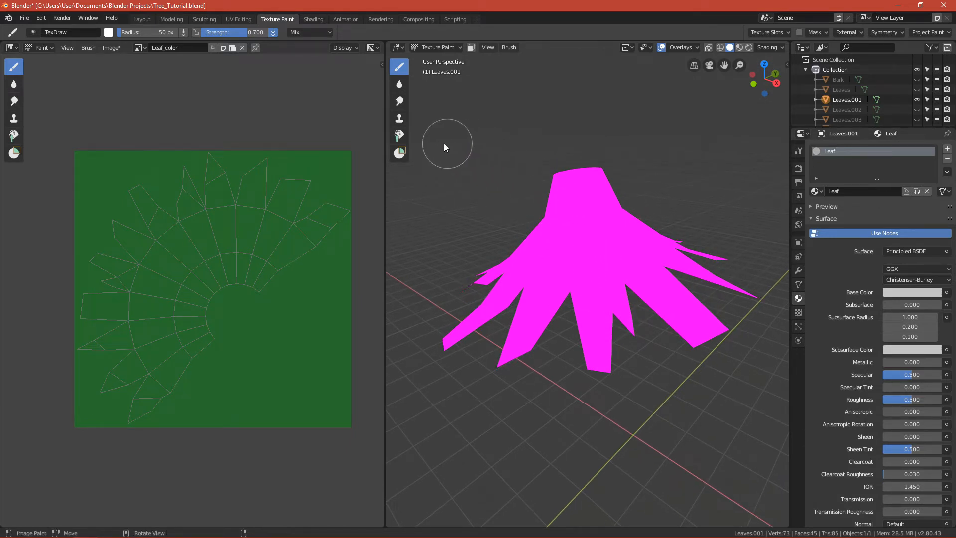
left_click(311, 18)
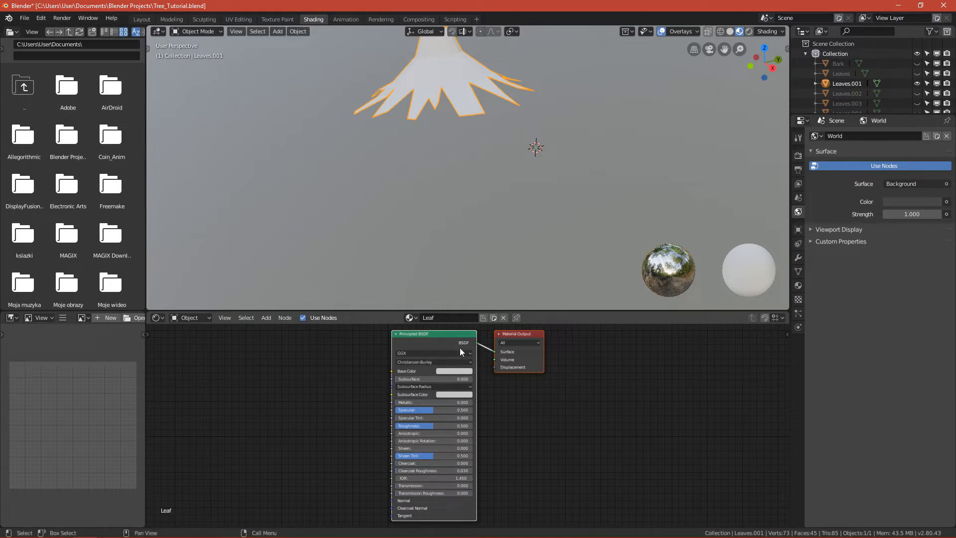
left_click_drag(459, 175, 482, 169, "alt")
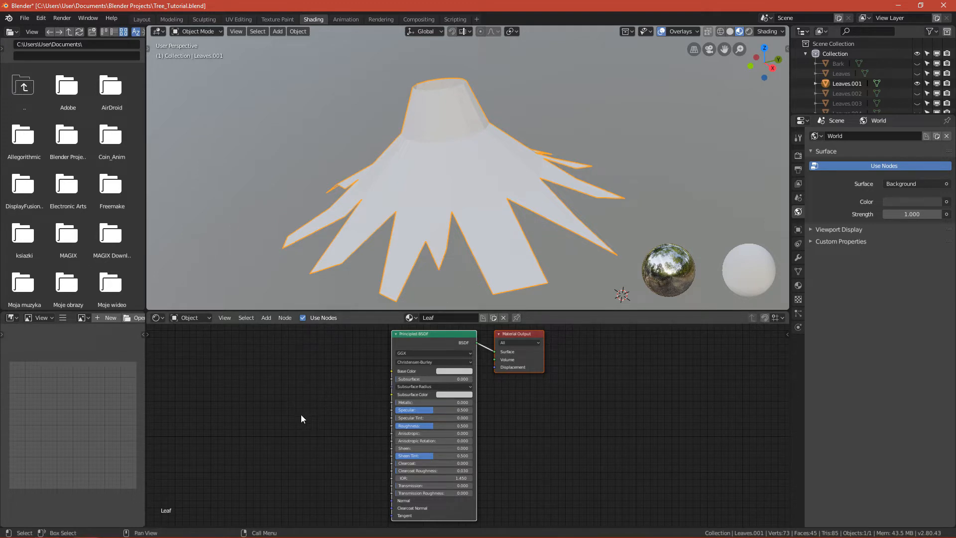
key("shift+a")
mouse_move(313, 466)
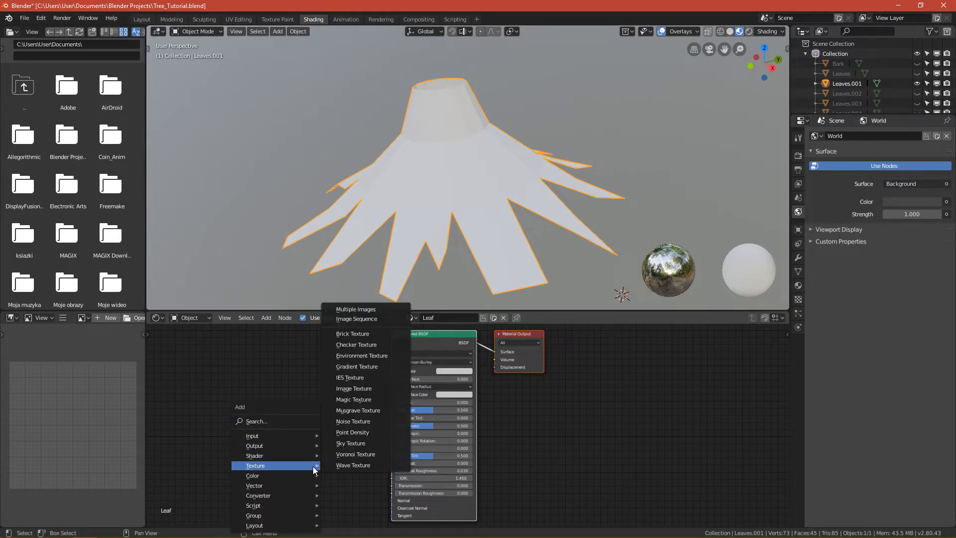
left_click(361, 388)
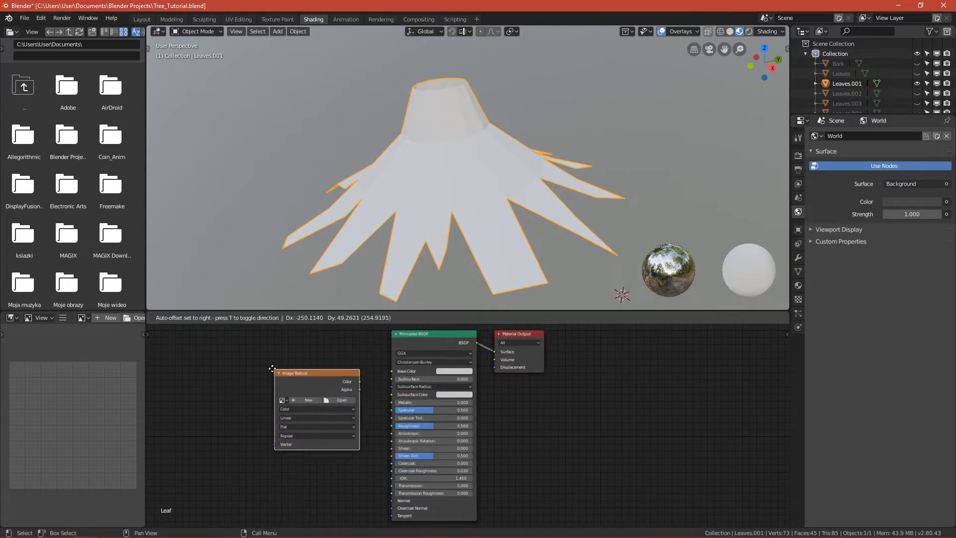
left_click(253, 371)
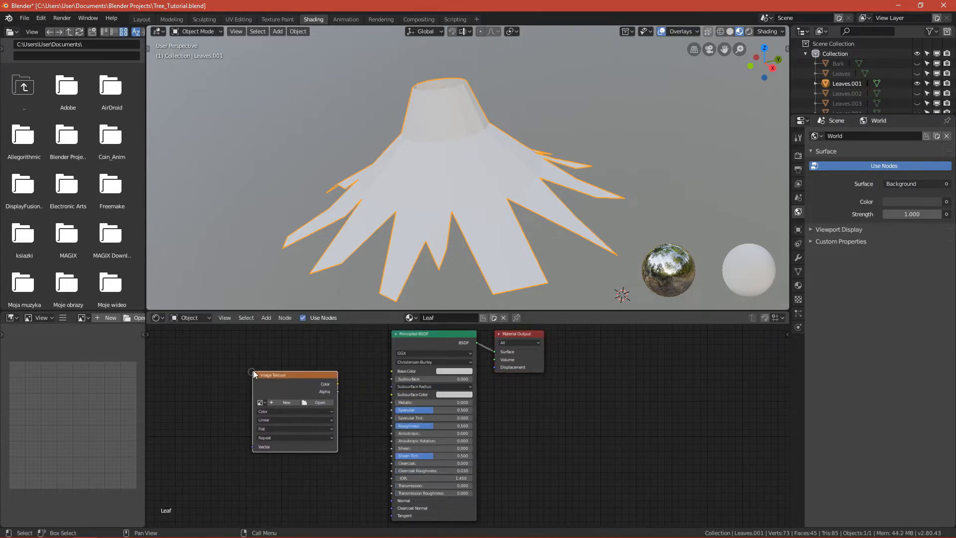
Assign the Leaf_color image to the texture node, link its Color output to Base Color, and align the node with that input.
left_click(261, 403)
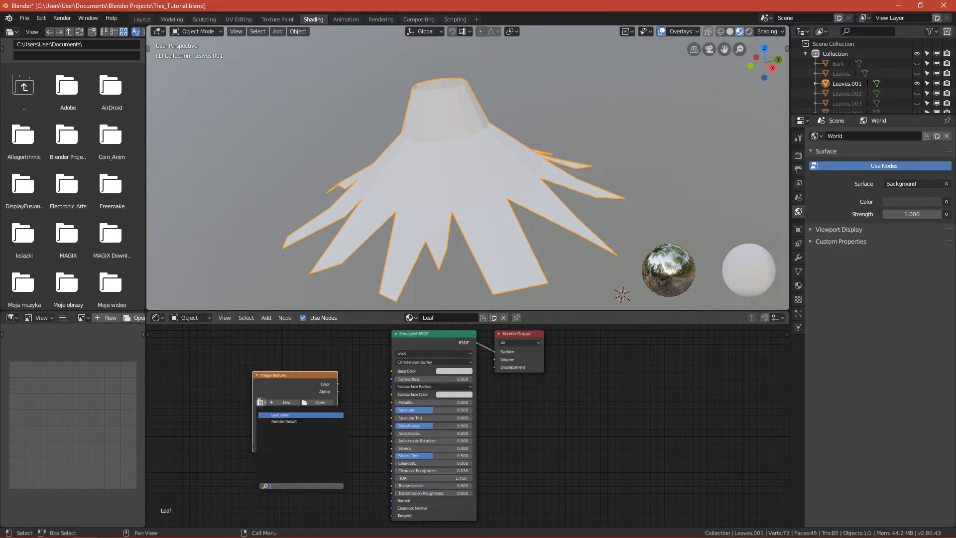
left_click(283, 414)
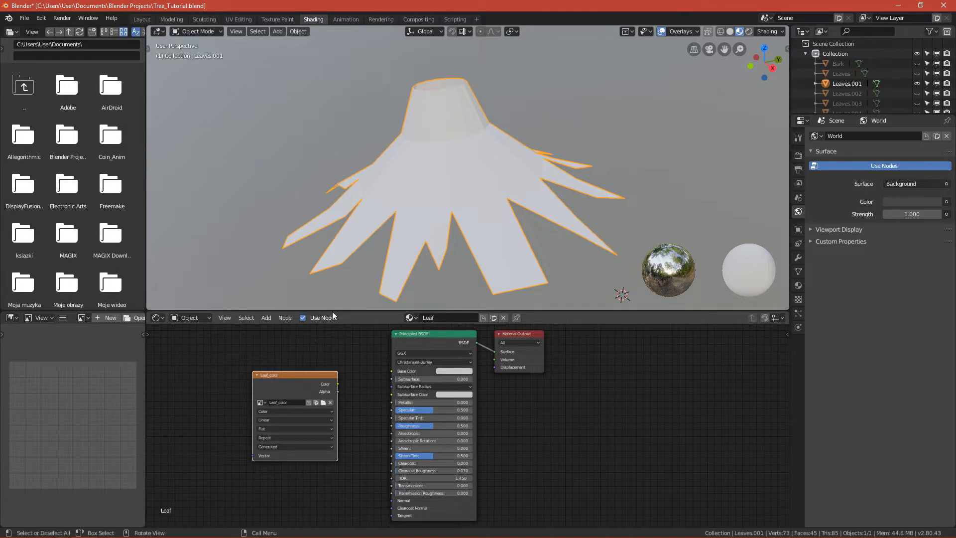
left_click_drag(338, 384, 392, 371)
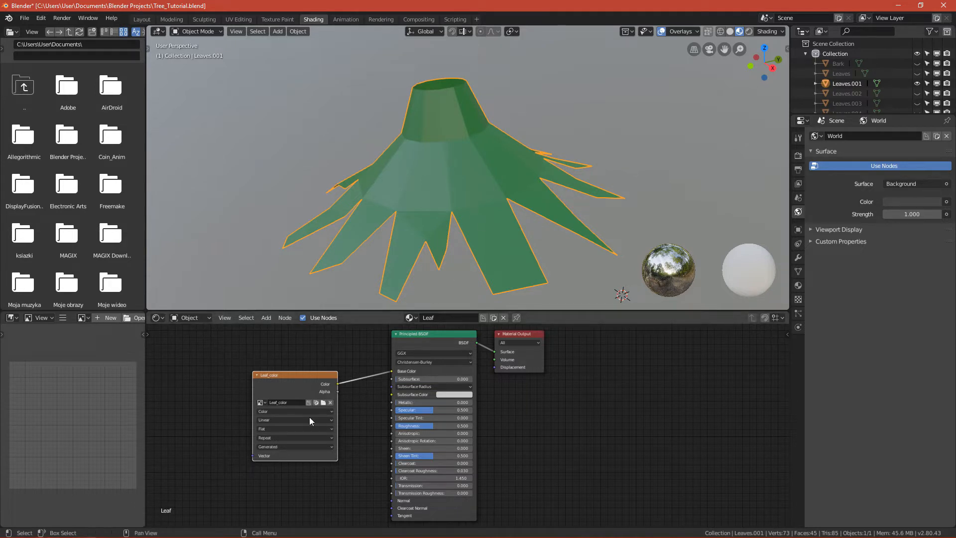
left_click_drag(297, 371, 295, 362)
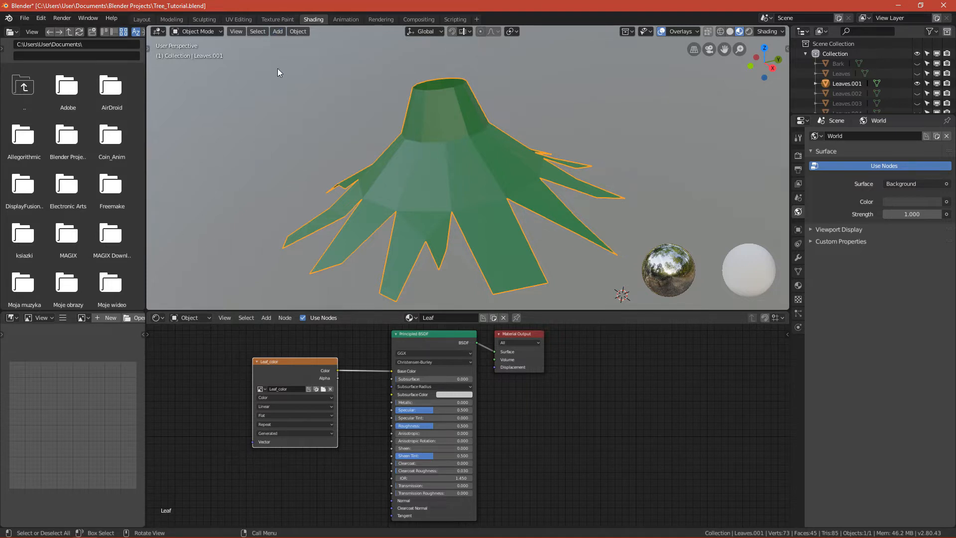
Return to the Texture Paint workspace and lower the Texture Paint overlay opacity to about 0.05.
left_click(279, 20)
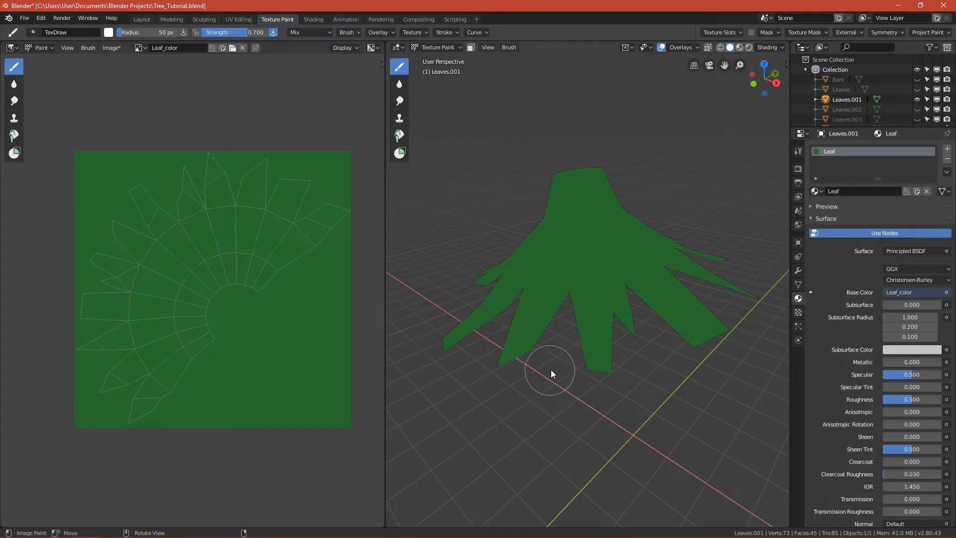
mouse_move(612, 303)
left_mouse_down("alt")
mouse_move(640, 277)
mouse_move(617, 311)
mouse_move(615, 282)
left_mouse_up("alt")
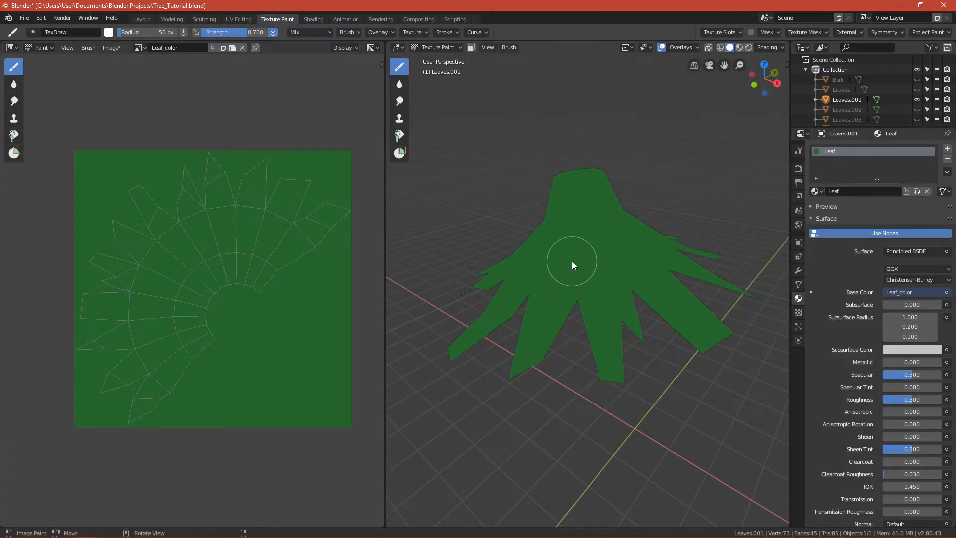
left_click_drag(584, 316, 627, 311, "alt")
left_click_drag(616, 363, 636, 302, "alt")
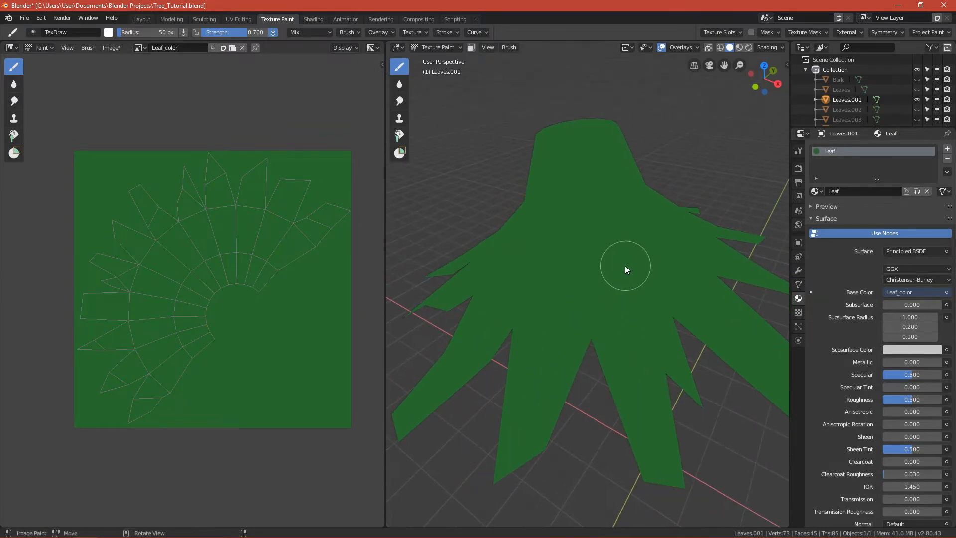
left_click(688, 47)
left_click_drag(735, 286, 617, 289)
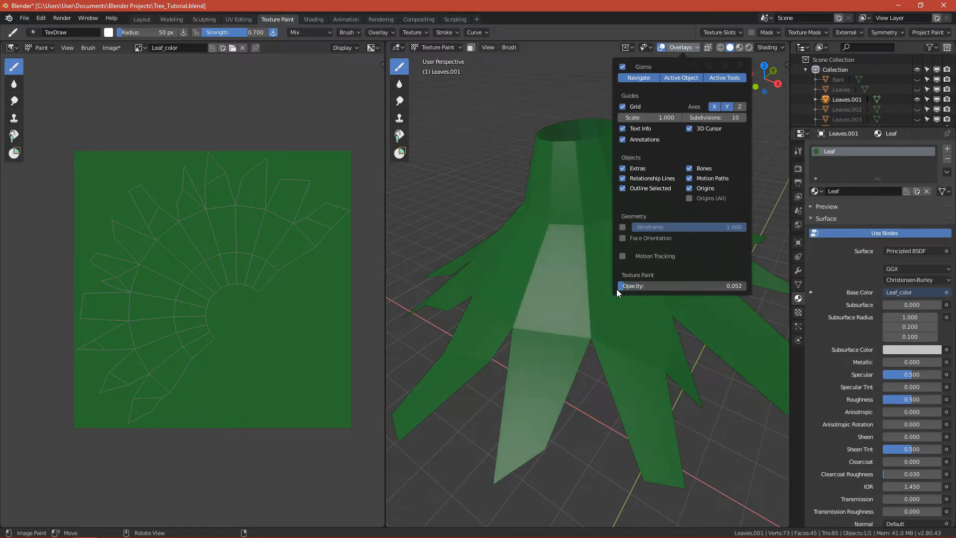
middle_click_drag(590, 343, 559, 390, "alt")
middle_click_drag(586, 313, 598, 336, "ctrl+alt")
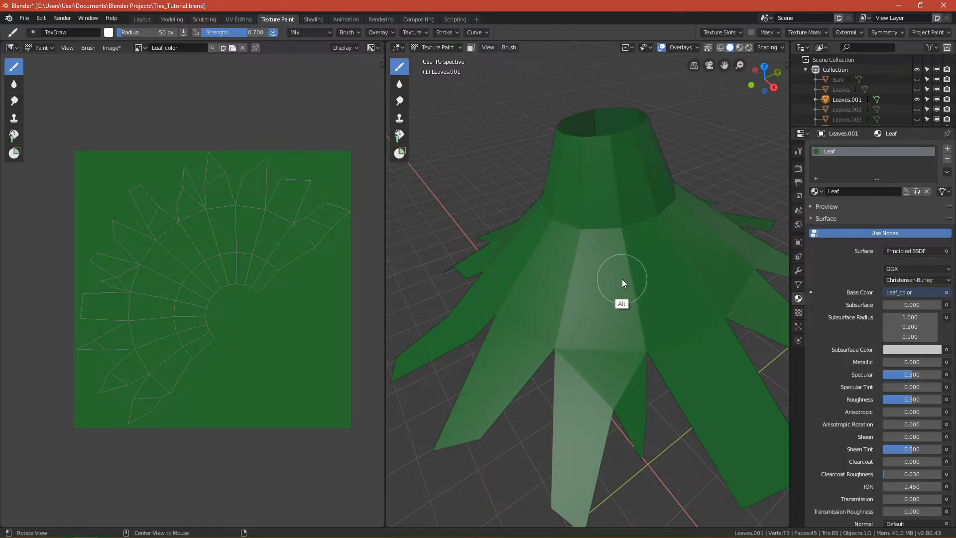
left_click_drag(623, 278, 594, 229, "alt")
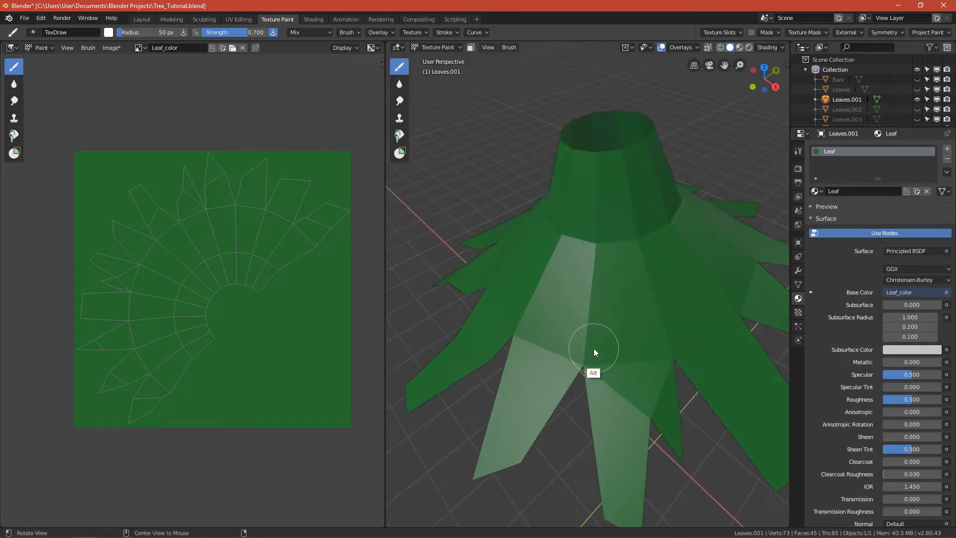
Switch Leaves.001 from Texture Paint to Object Mode and apply Shade Smooth to it.
left_click_drag(593, 348, 580, 246, "alt")
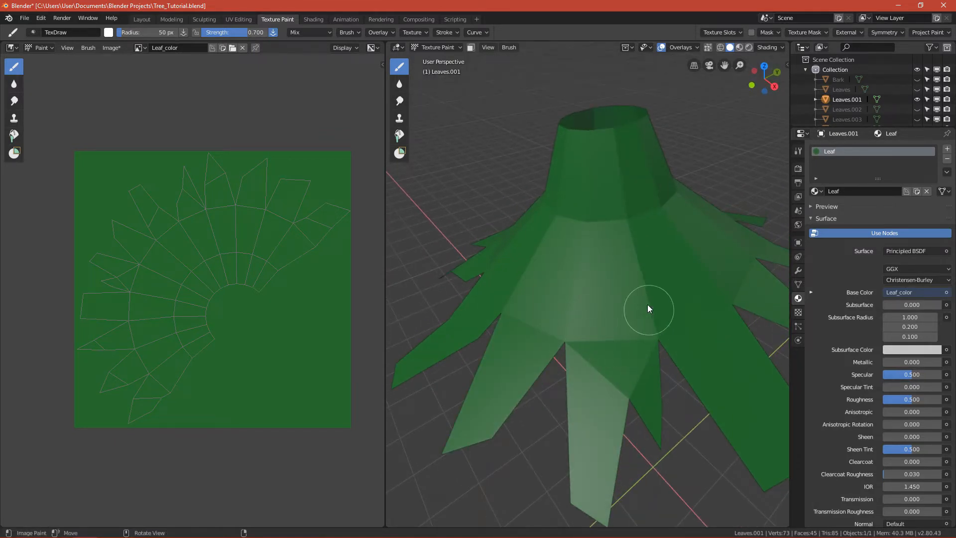
mouse_move(614, 273)
left_mouse_down("alt")
mouse_move(620, 298)
mouse_move(606, 290)
mouse_move(625, 296)
mouse_move(603, 284)
left_mouse_up("alt")
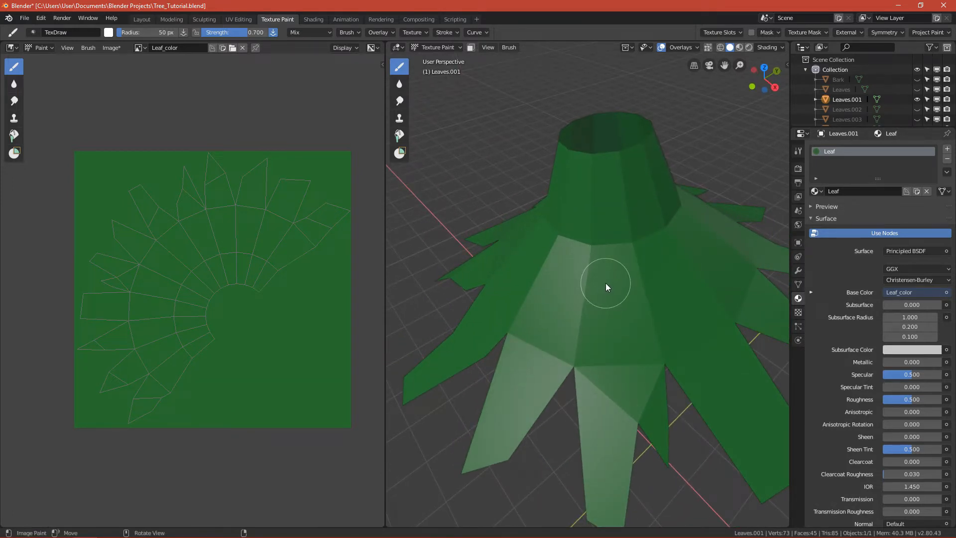
mouse_move(611, 313)
left_mouse_down("alt")
mouse_move(632, 285)
mouse_move(524, 197)
left_mouse_up("alt")
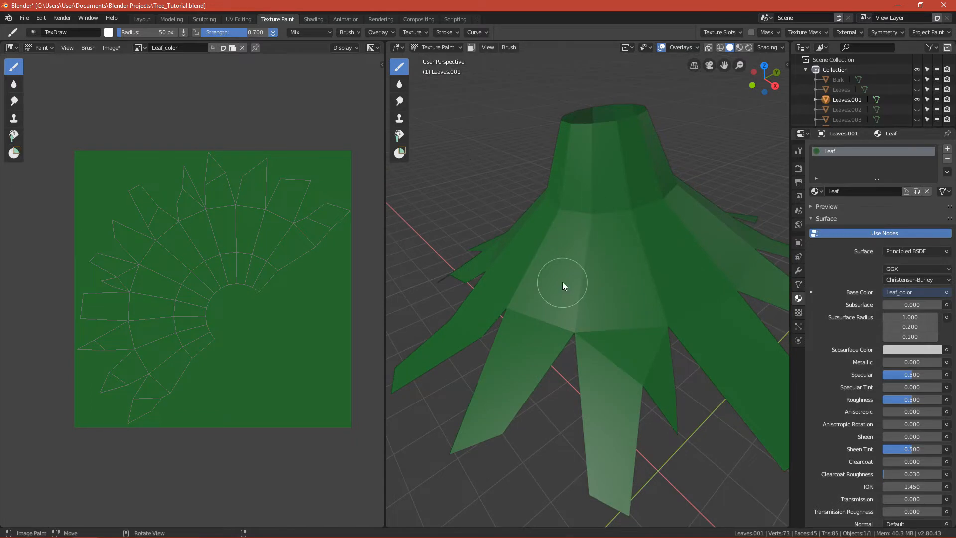
key("ctrl+Tab")
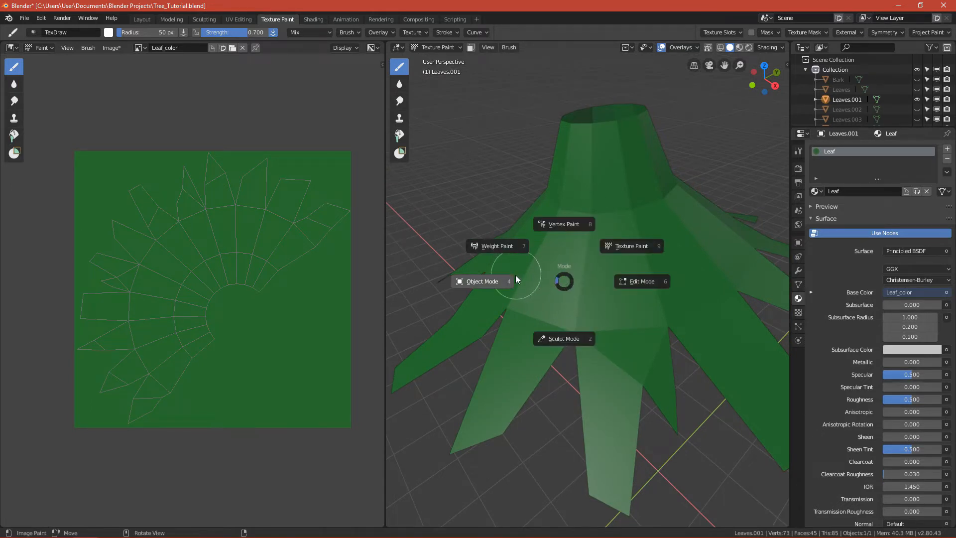
left_click(501, 282)
right_click(596, 267)
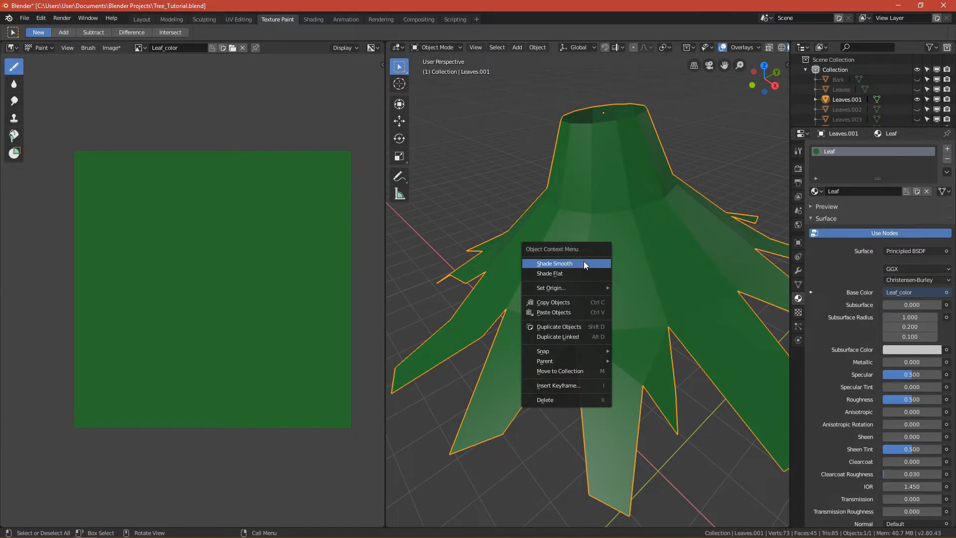
left_click(583, 264)
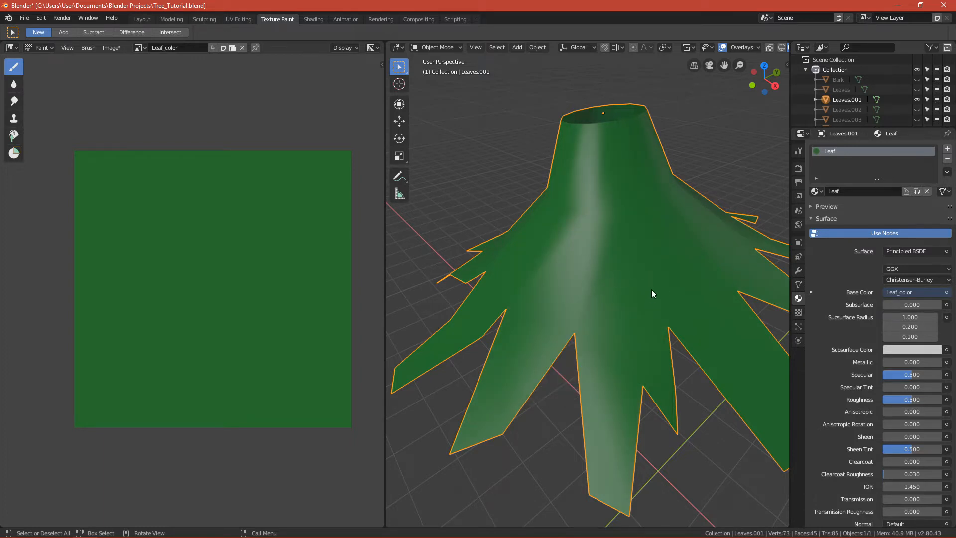
Return Leaves.001 to Texture Paint mode with the Draw brush as the active tool.
mouse_move(648, 321)
middle_mouse_down("alt")
mouse_move(623, 318)
mouse_move(642, 328)
mouse_move(653, 369)
mouse_move(640, 324)
middle_mouse_up("alt")
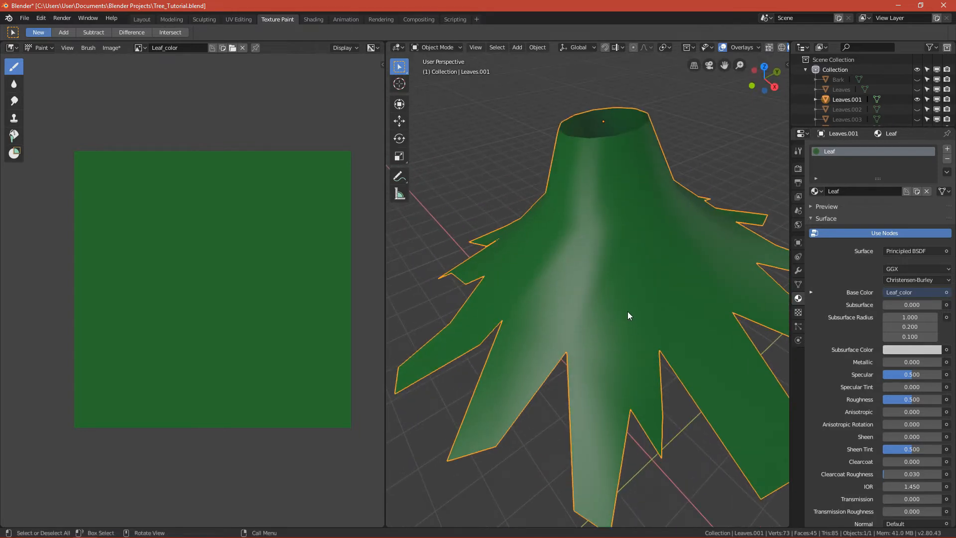
key("ctrl+Tab")
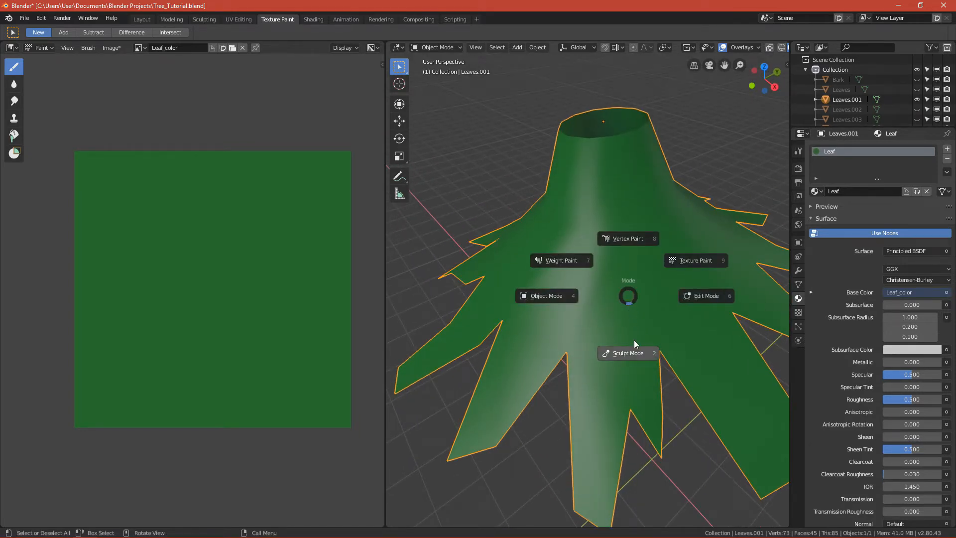
left_click(688, 261)
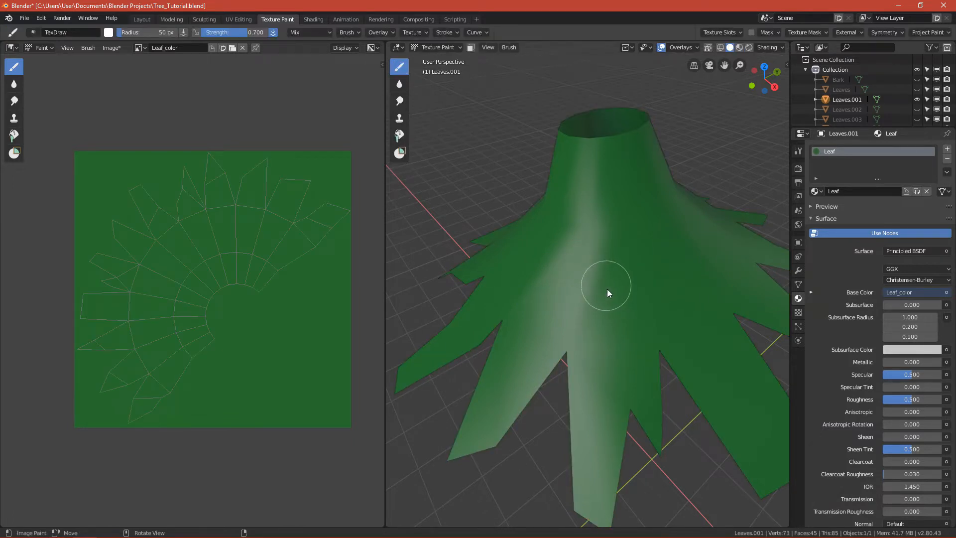
left_click_drag(656, 306, 630, 315, "alt")
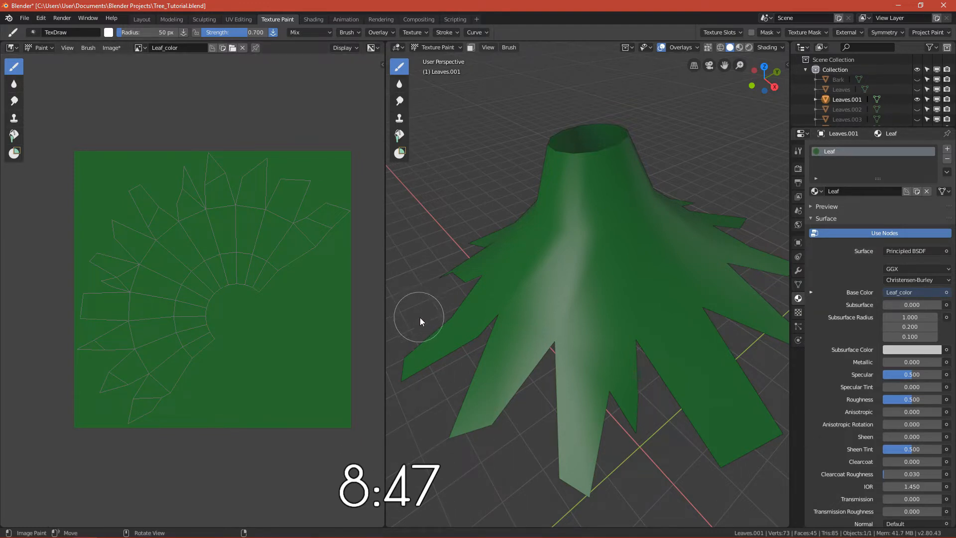
left_click(399, 84)
left_click(399, 68)
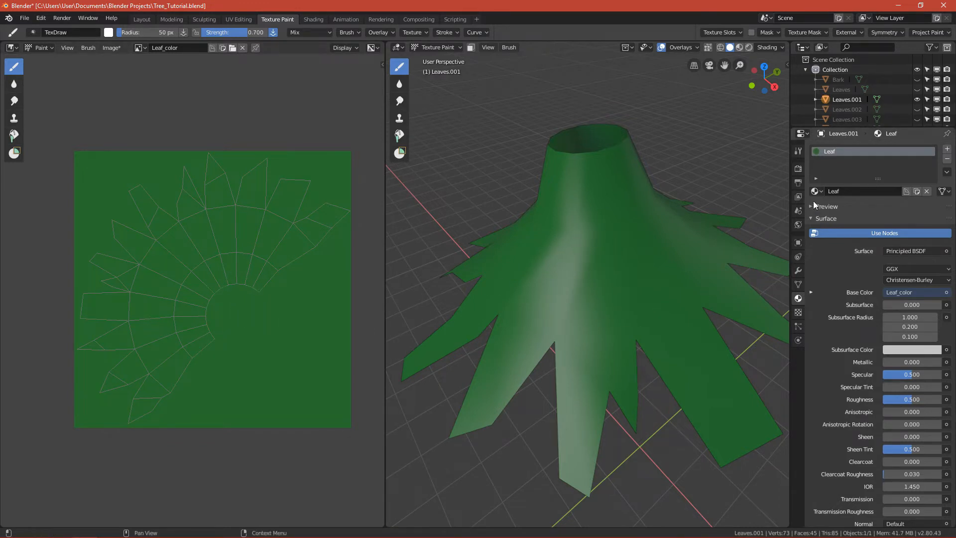
Show the Draw brush settings, set the brush color to pink, and paint a vertical stroke on the front of the leaf layer.
left_click(798, 154)
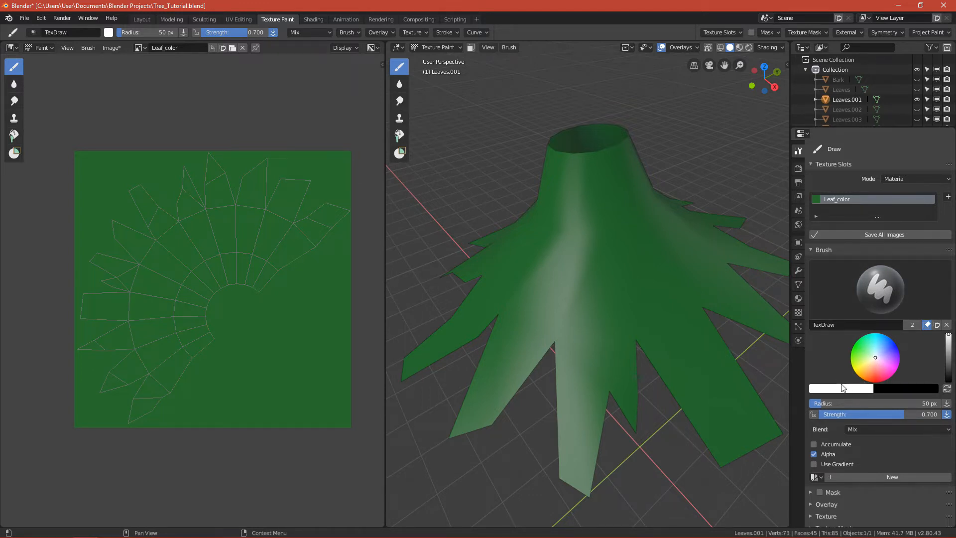
mouse_move(873, 371)
left_mouse_down()
mouse_move(869, 356)
mouse_move(883, 373)
left_mouse_up()
mouse_move(600, 348)
left_mouse_down()
mouse_move(606, 259)
mouse_move(613, 331)
left_mouse_up()
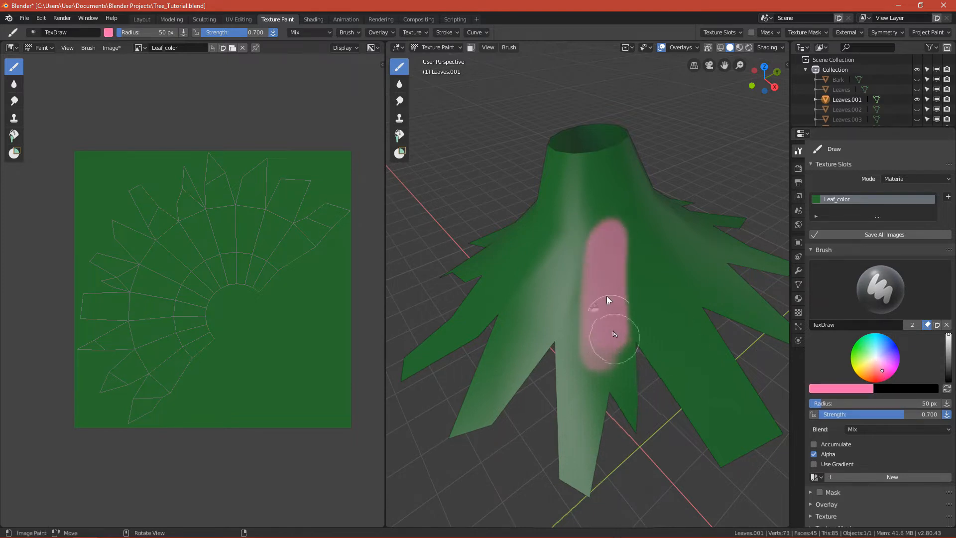